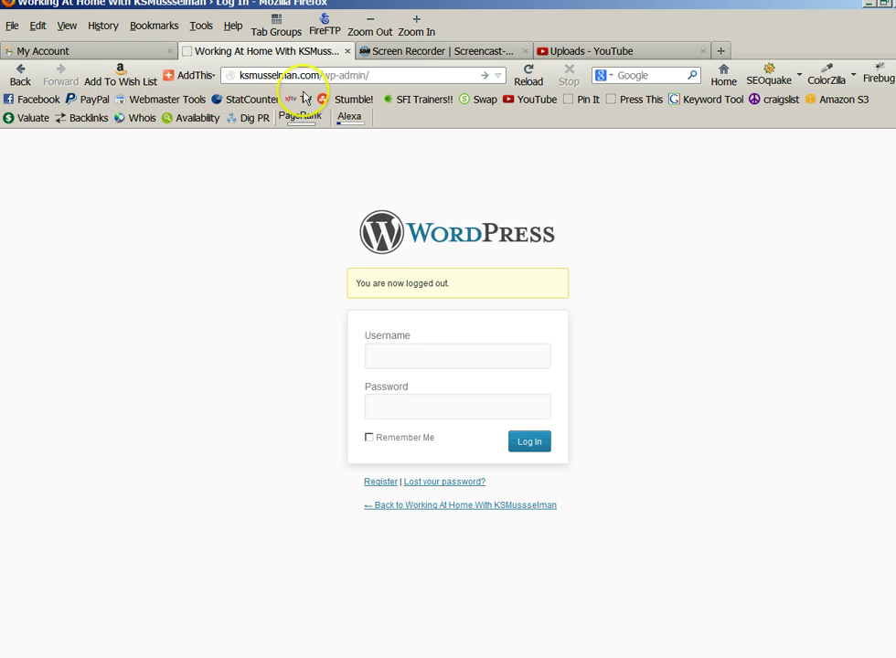
pyautogui.click(396, 77)
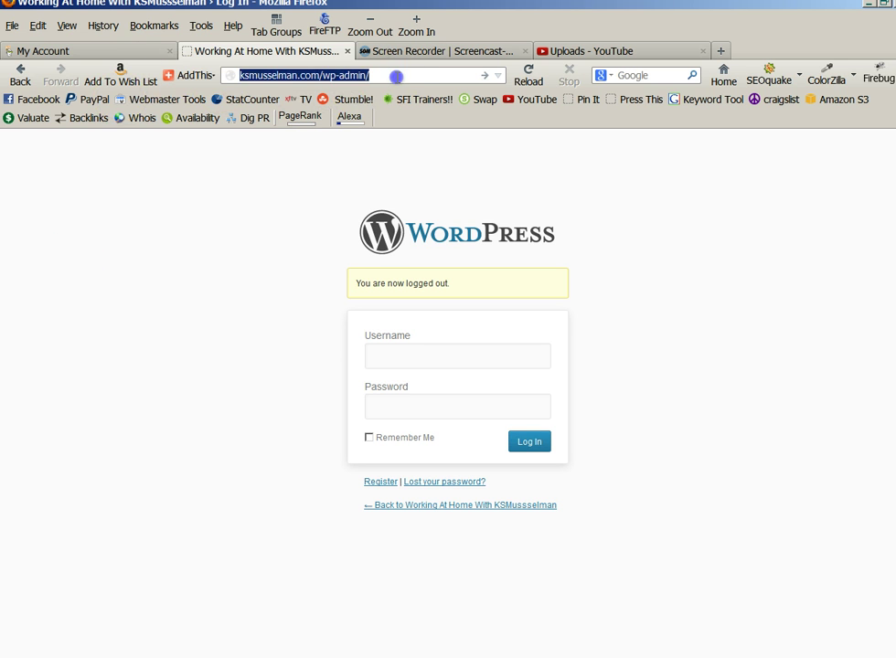
pyautogui.click(319, 75)
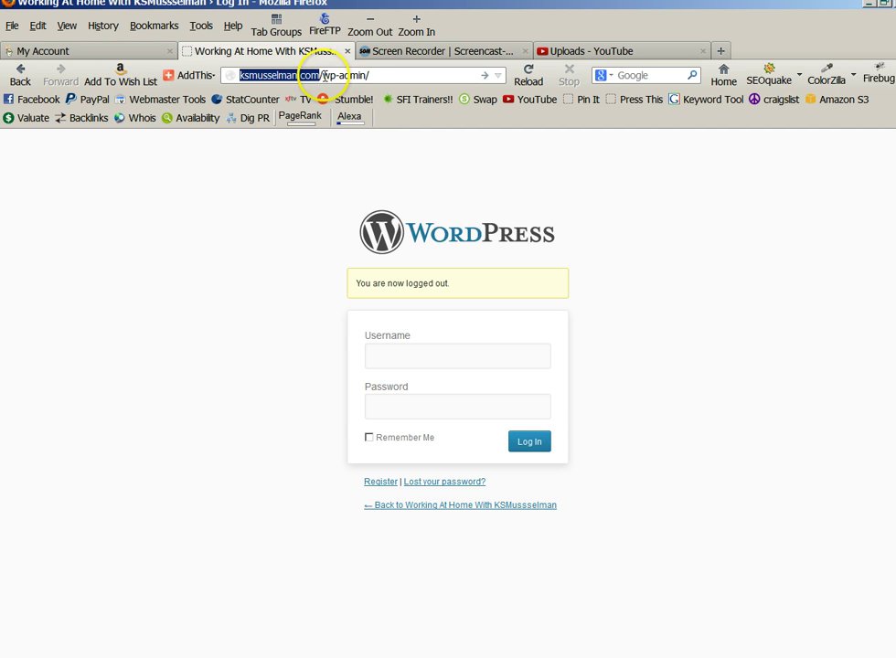
pyautogui.moveTo(322, 75); pyautogui.dragTo(345, 74)
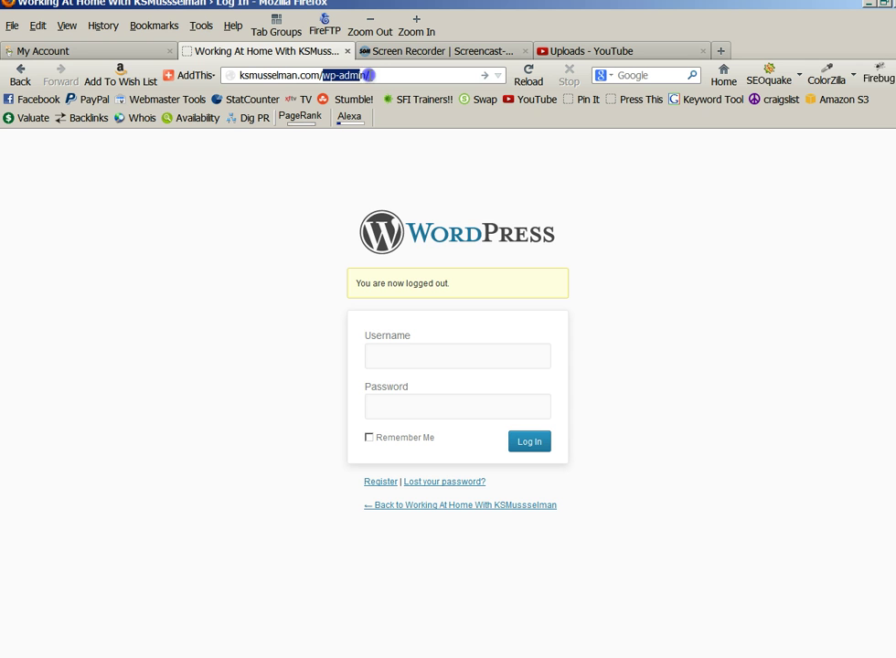
pyautogui.click(379, 75)
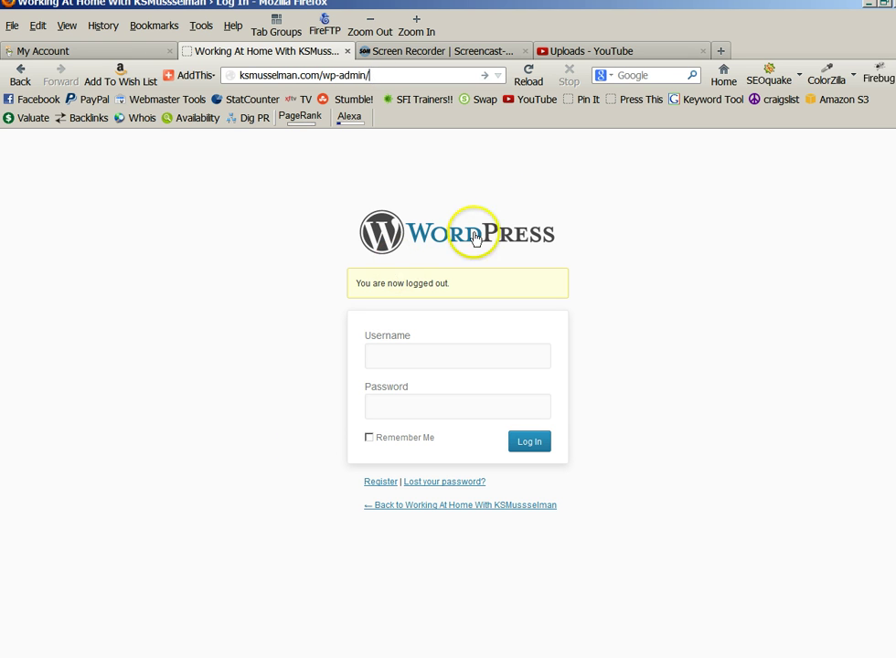
pyautogui.click(234, 335)
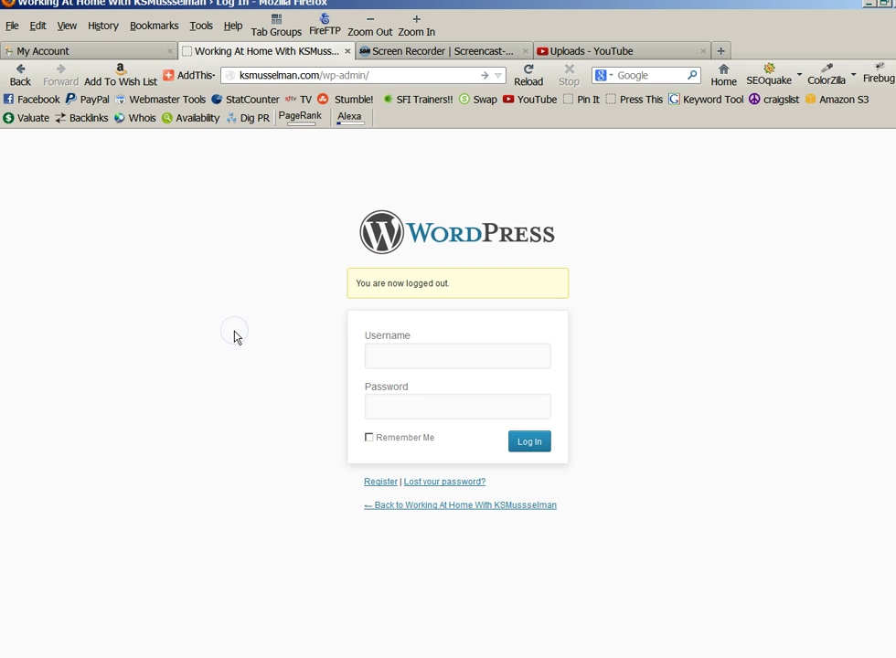
# Try to log in to the WordPress admin with the first saved username and the account password
pyautogui.click(414, 352)
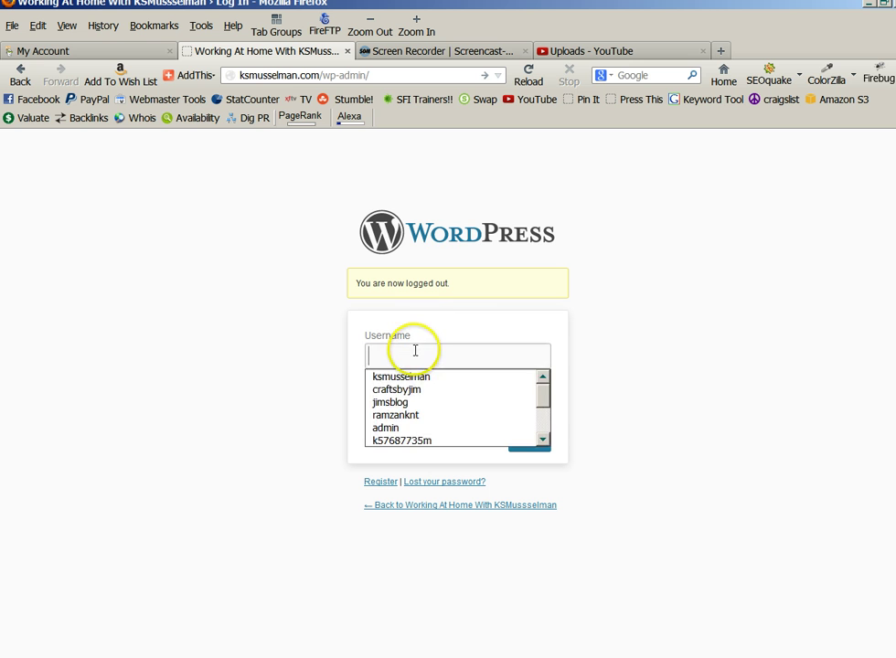
pyautogui.click(416, 375)
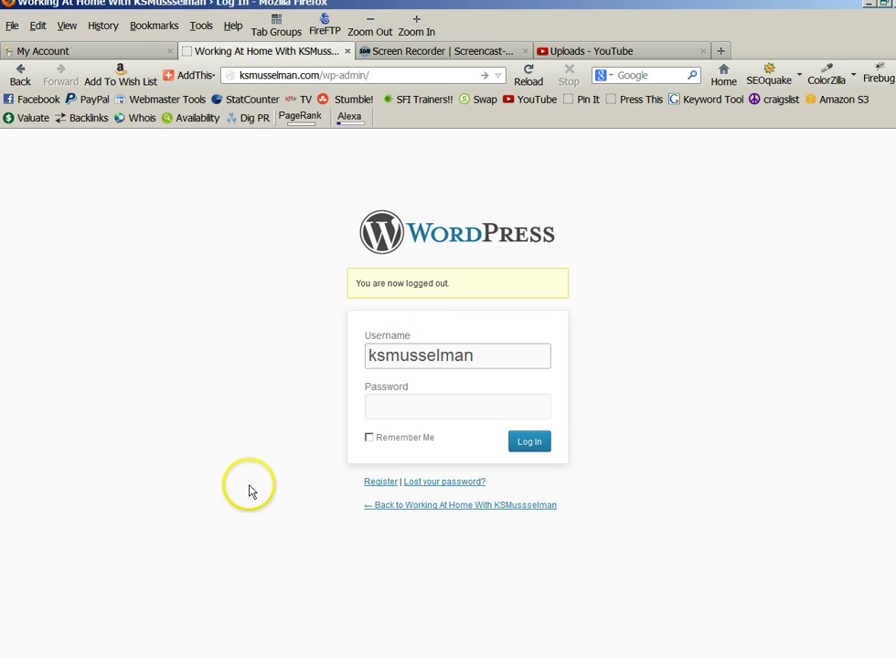
pyautogui.press('Tab')
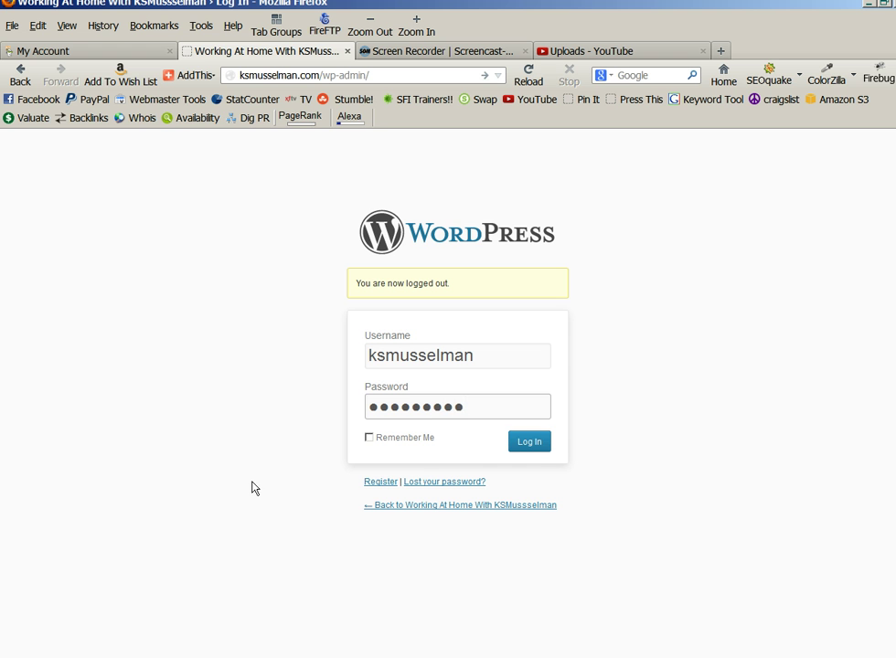
pyautogui.click(524, 444)
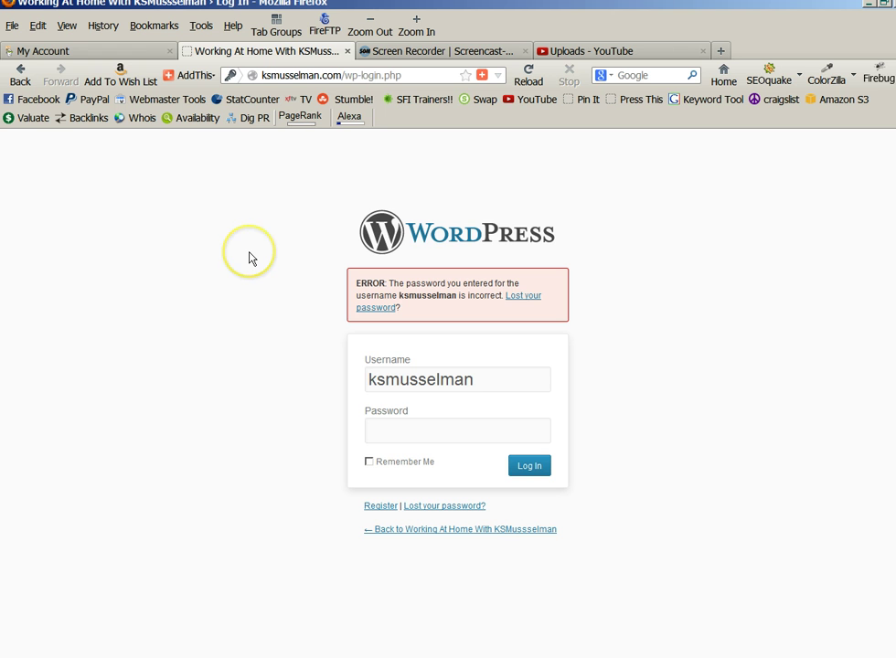
# Reopen the site's wp-admin address to get a fresh login form
pyautogui.click(318, 75)
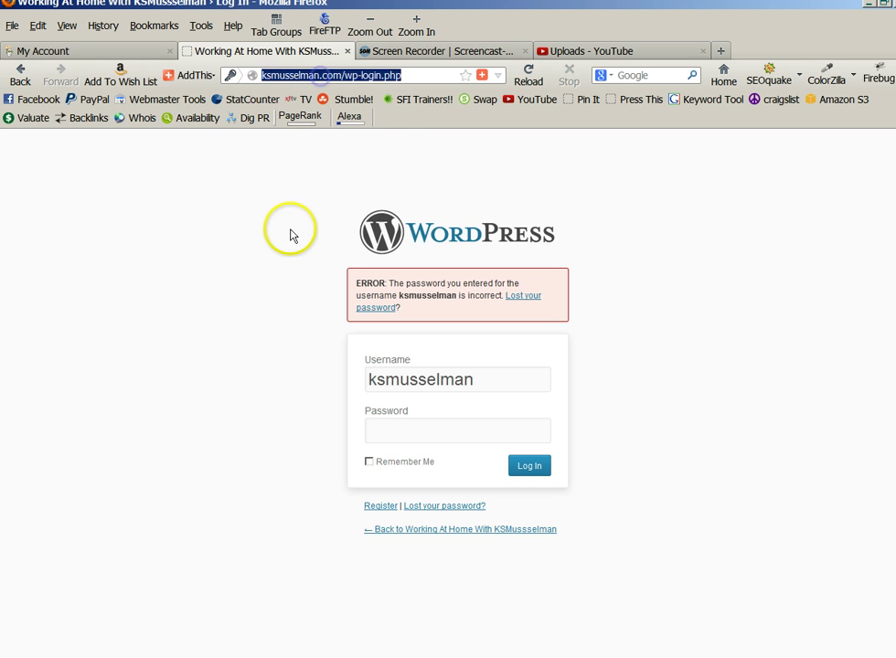
pyautogui.write('k')
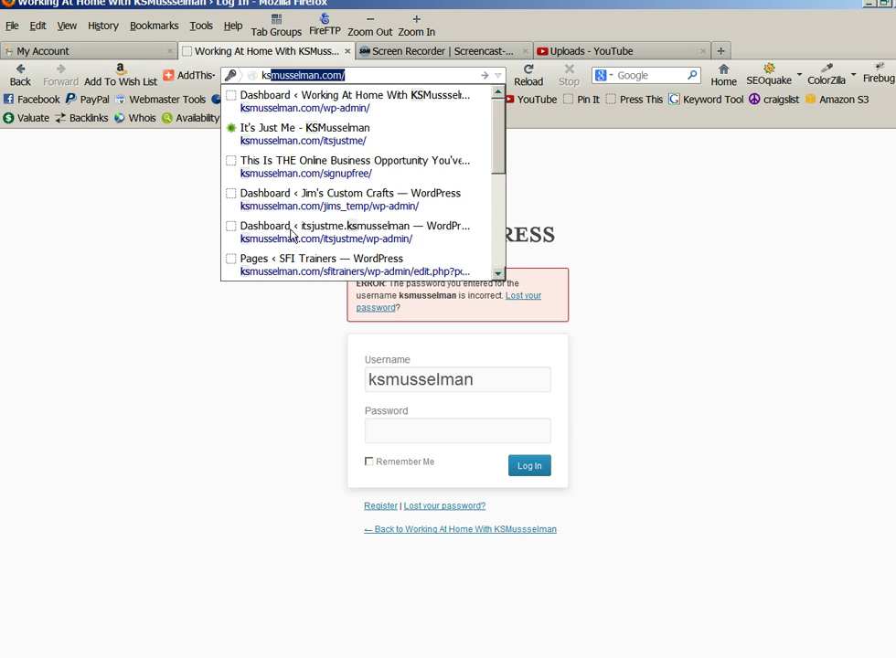
pyautogui.write('s')
pyautogui.press('Down')
pyautogui.press('Return')
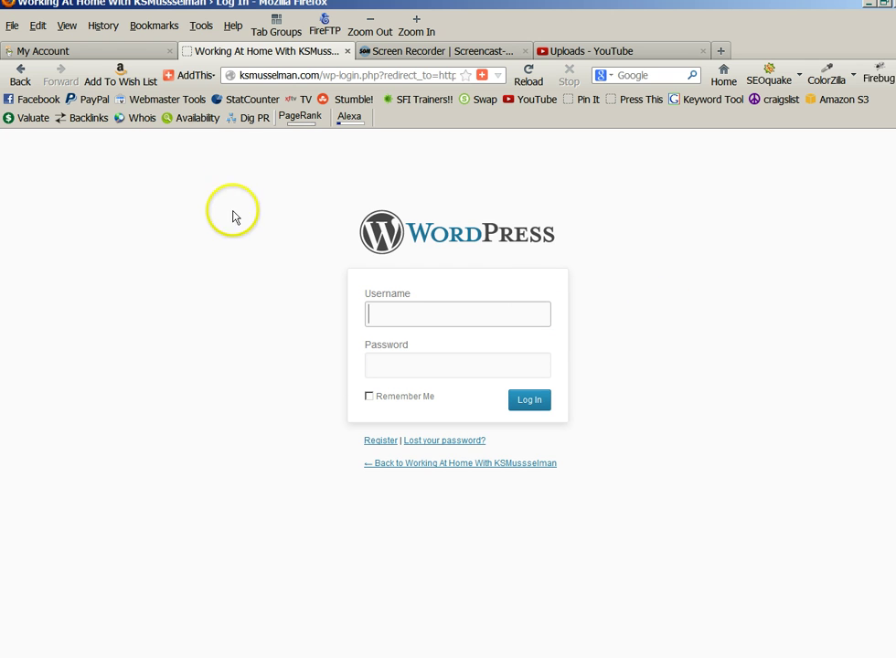
# Log in to the WordPress dashboard with the second saved username and its stored account password
pyautogui.doubleClick(438, 314)
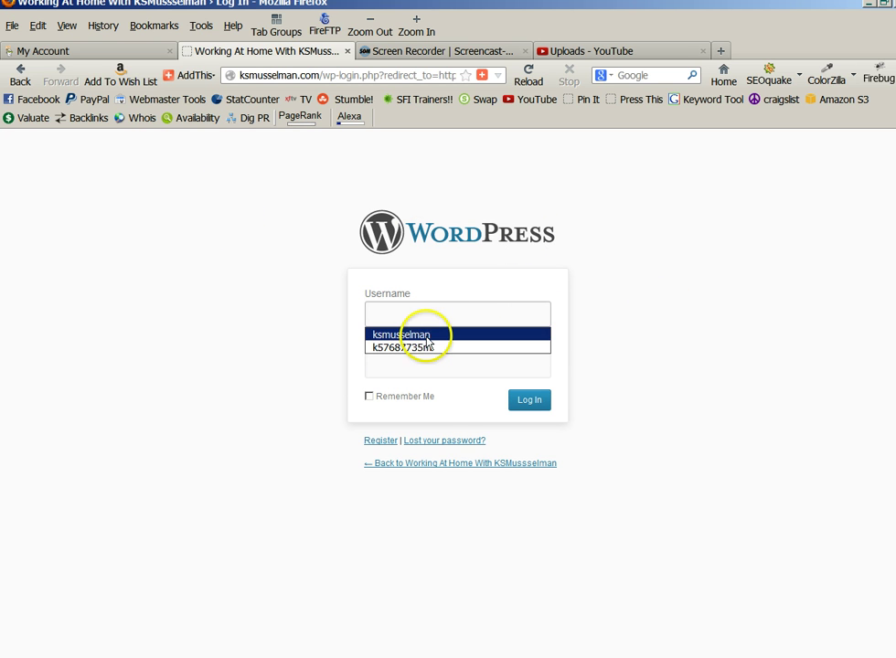
pyautogui.click(414, 346)
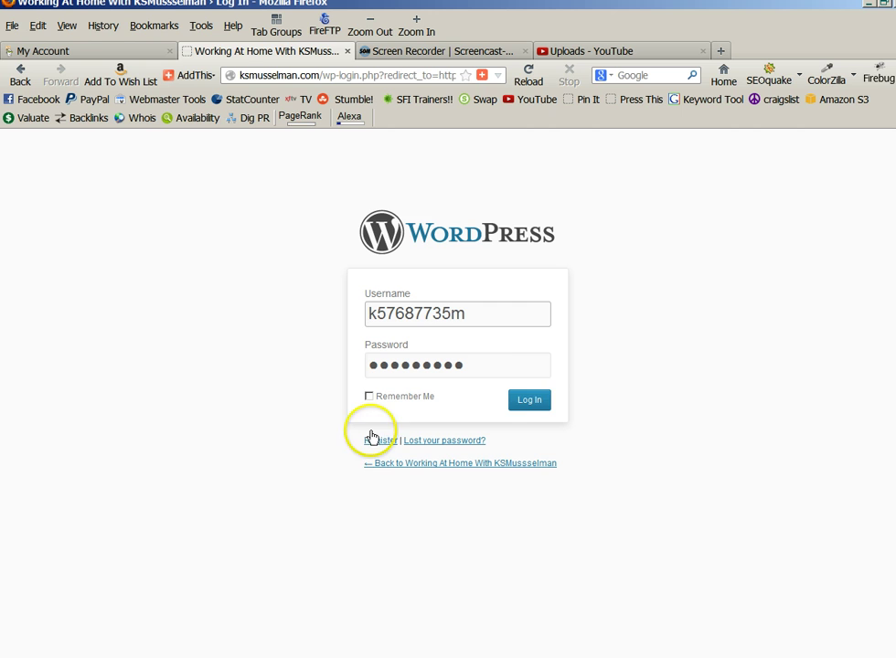
pyautogui.click(540, 400)
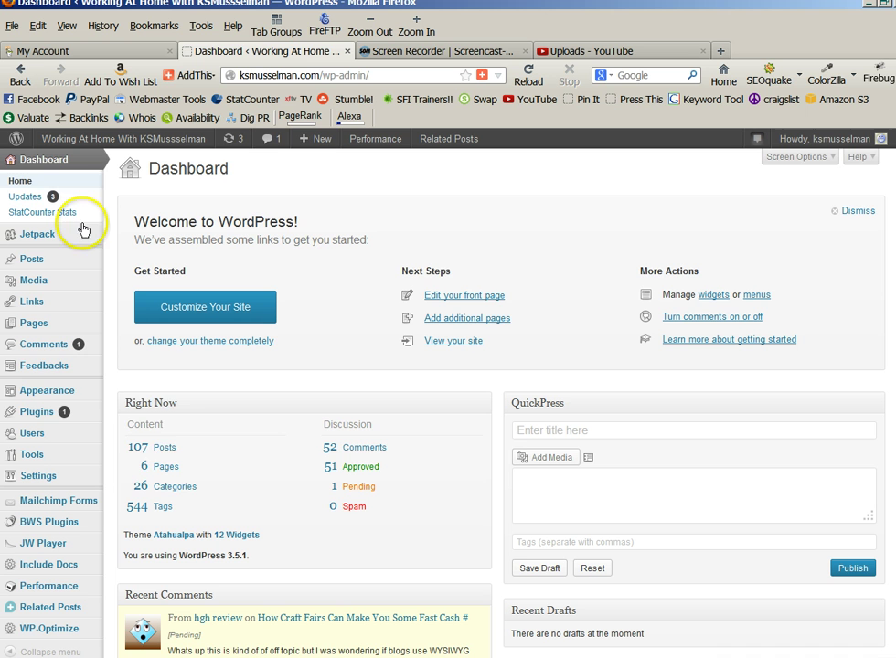
# Open the Manage Themes page of the WordPress site
pyautogui.moveTo(57, 391)
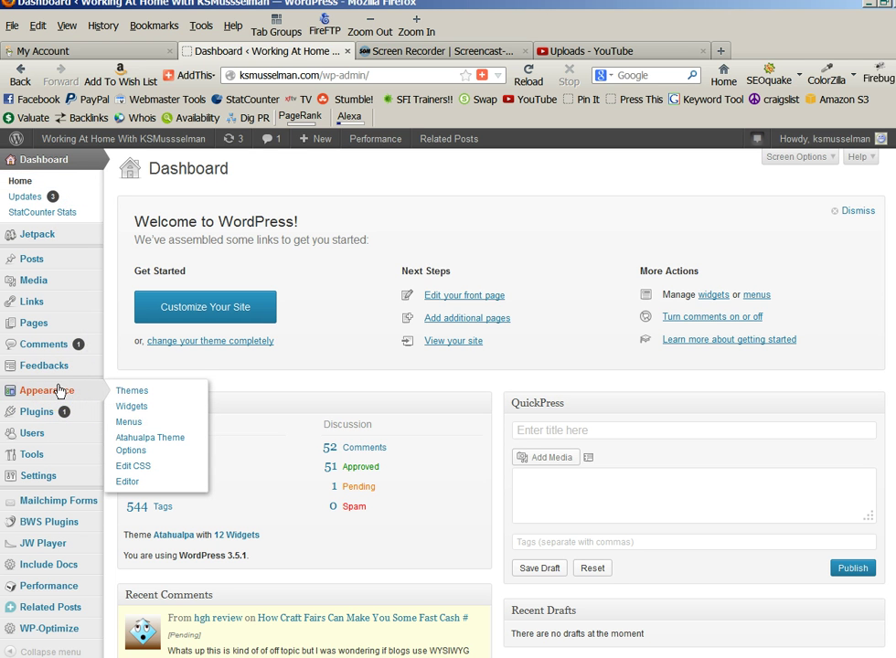
pyautogui.click(131, 392)
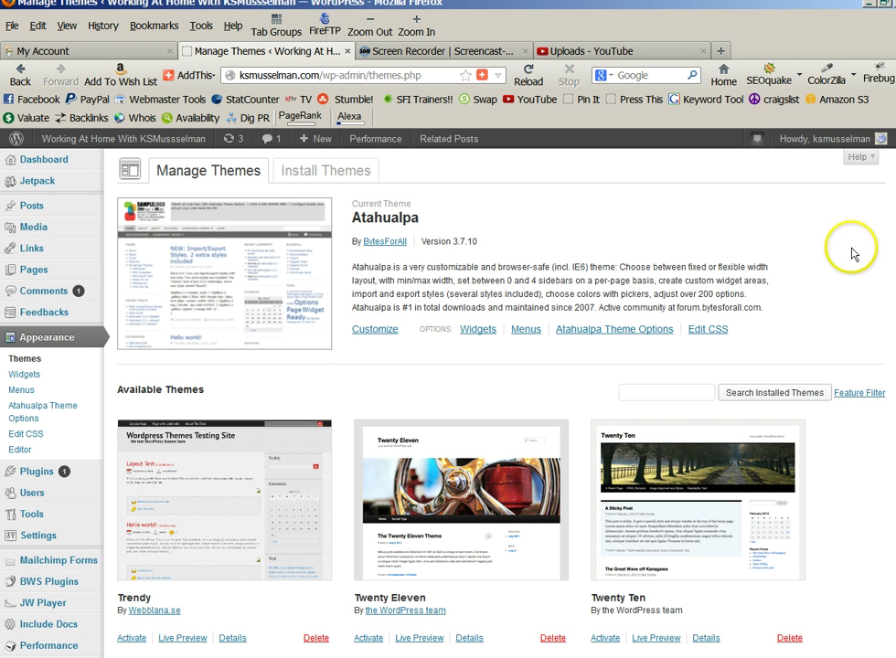
pyautogui.click(319, 388)
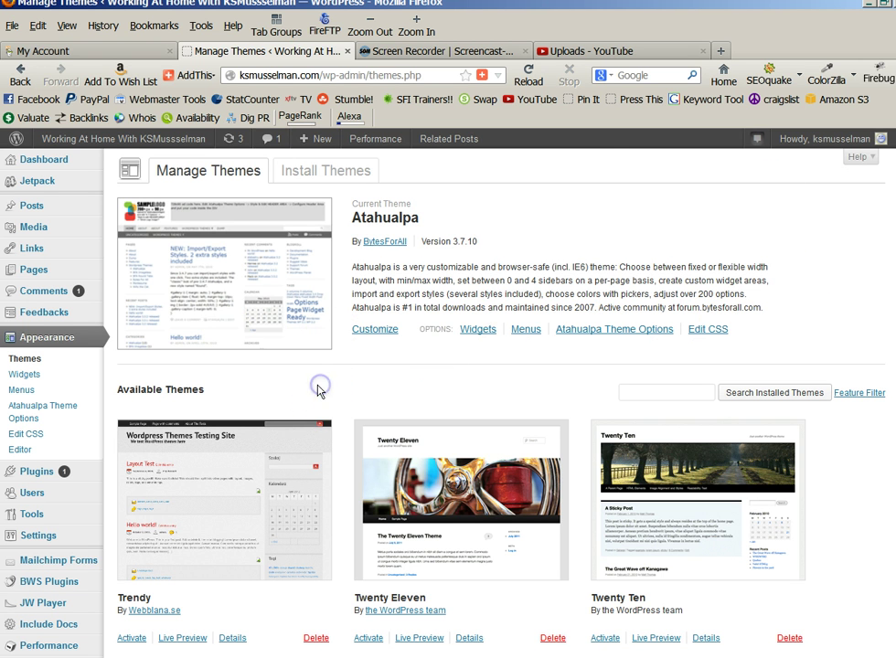
# Review the current theme's details and the available installed themes with their activation, preview and update options
pyautogui.scroll(-6, 318, 390)
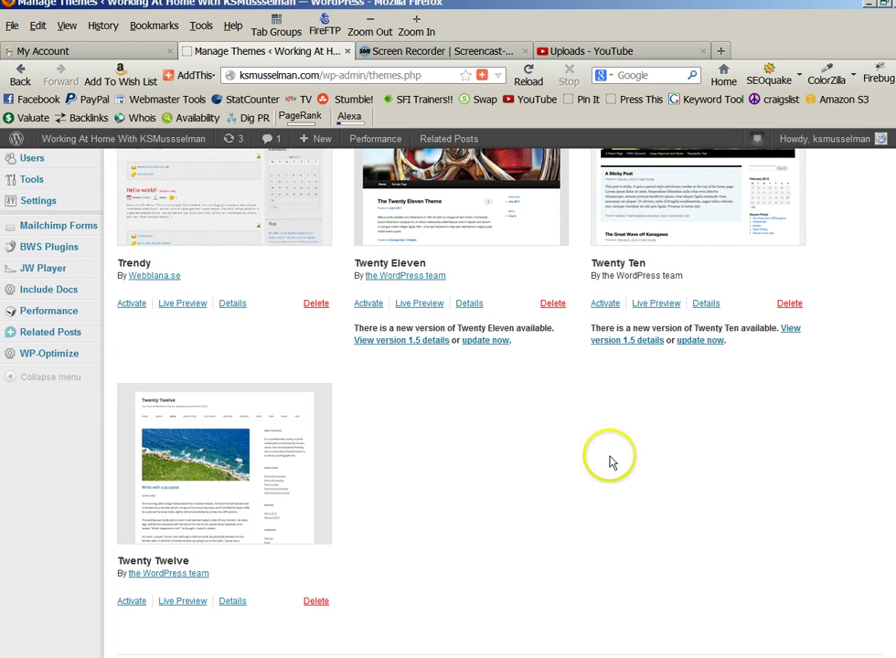
pyautogui.click(374, 448)
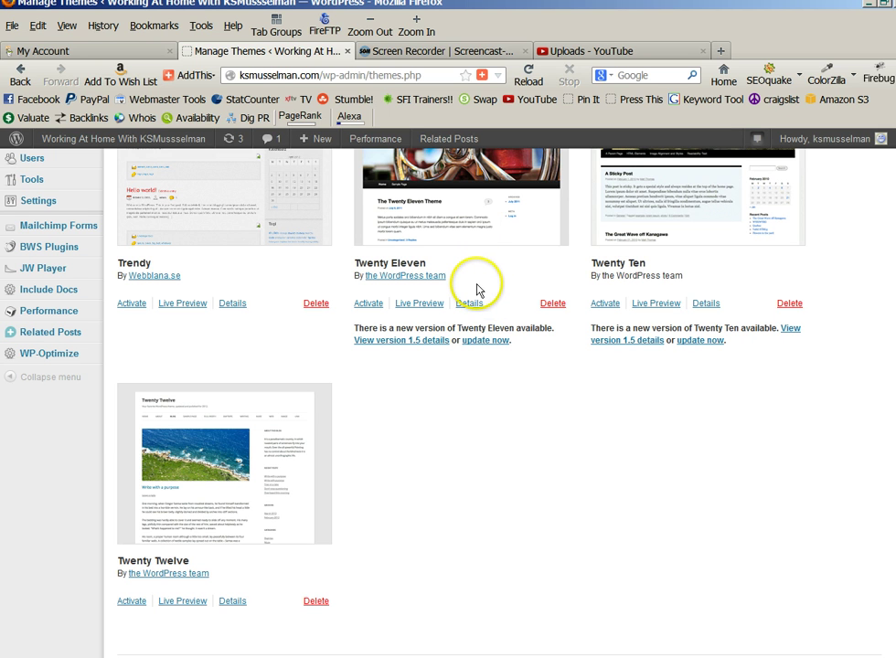
pyautogui.click(734, 284)
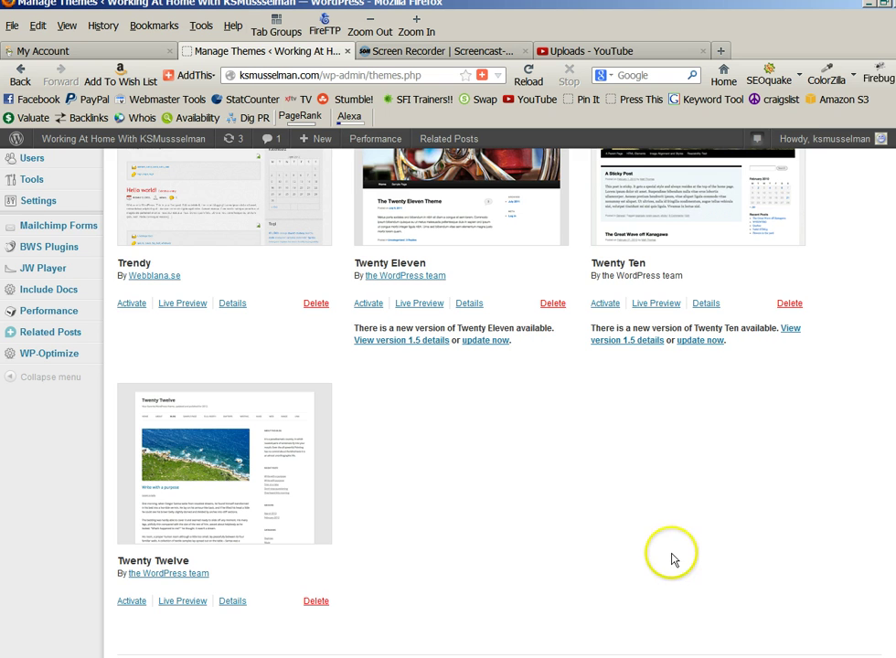
pyautogui.scroll(4, 672, 554)
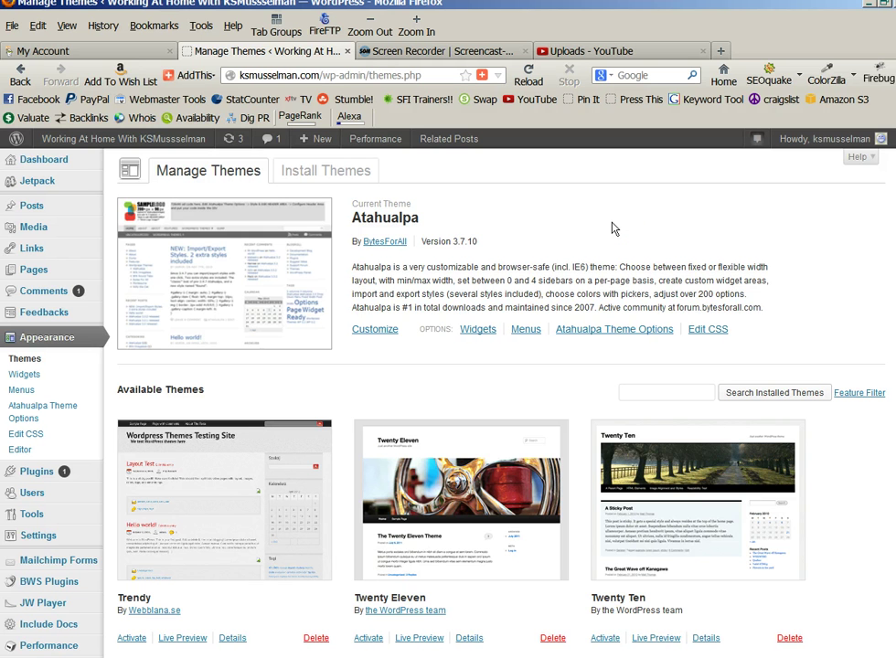
pyautogui.scroll(-3, 485, 421)
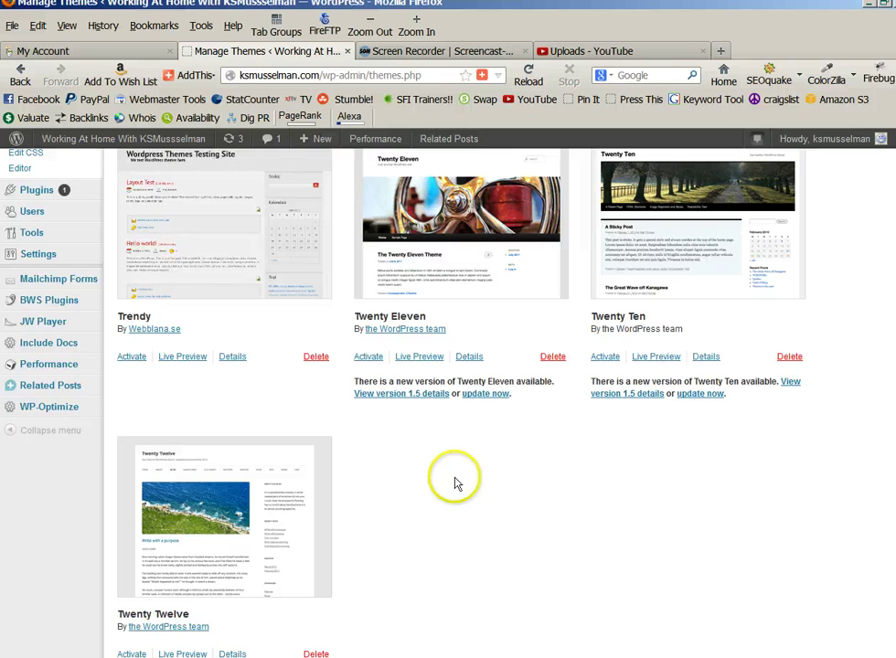
pyautogui.scroll(-1, 448, 538)
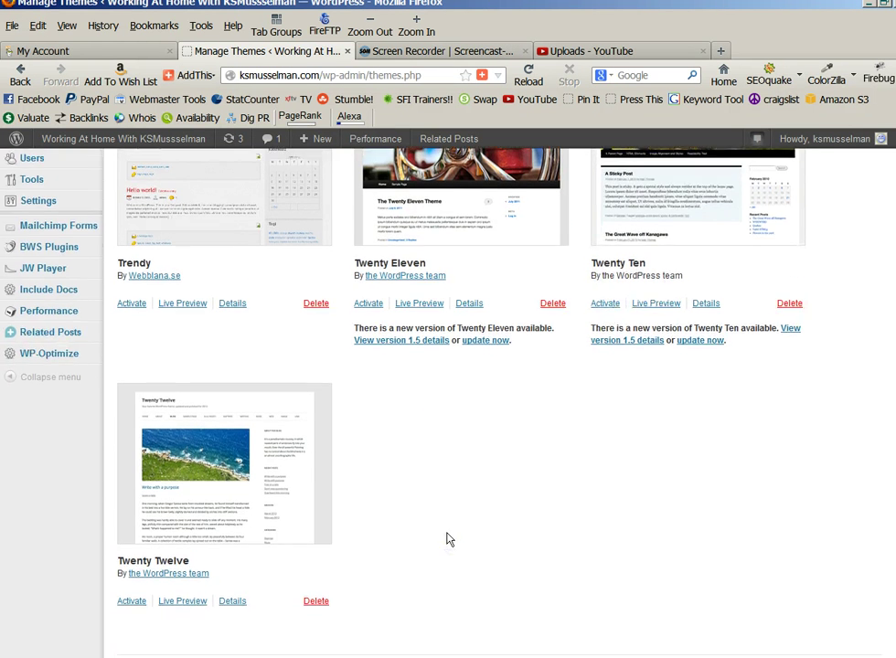
pyautogui.scroll(4, 434, 528)
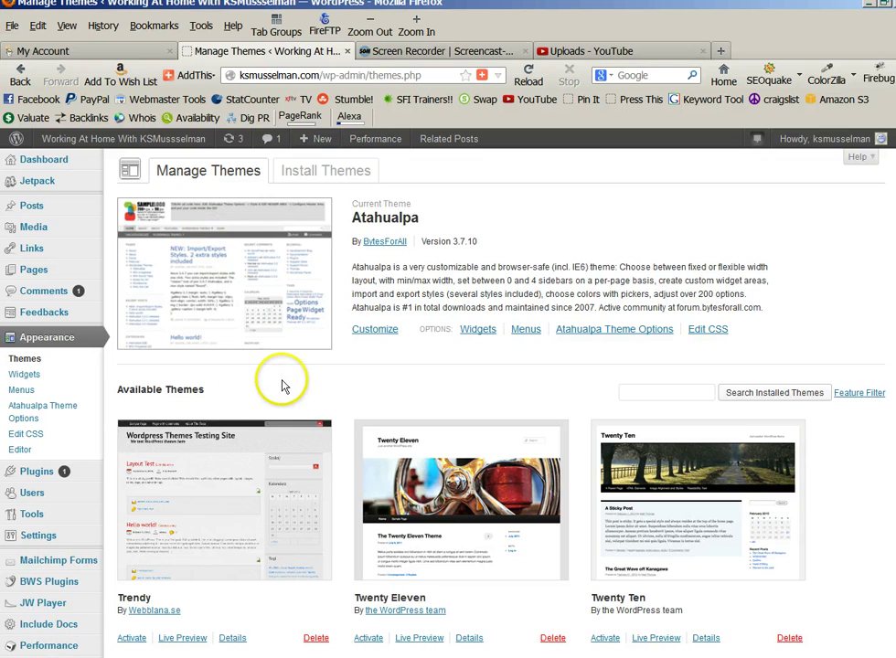
pyautogui.scroll(-4, 182, 212)
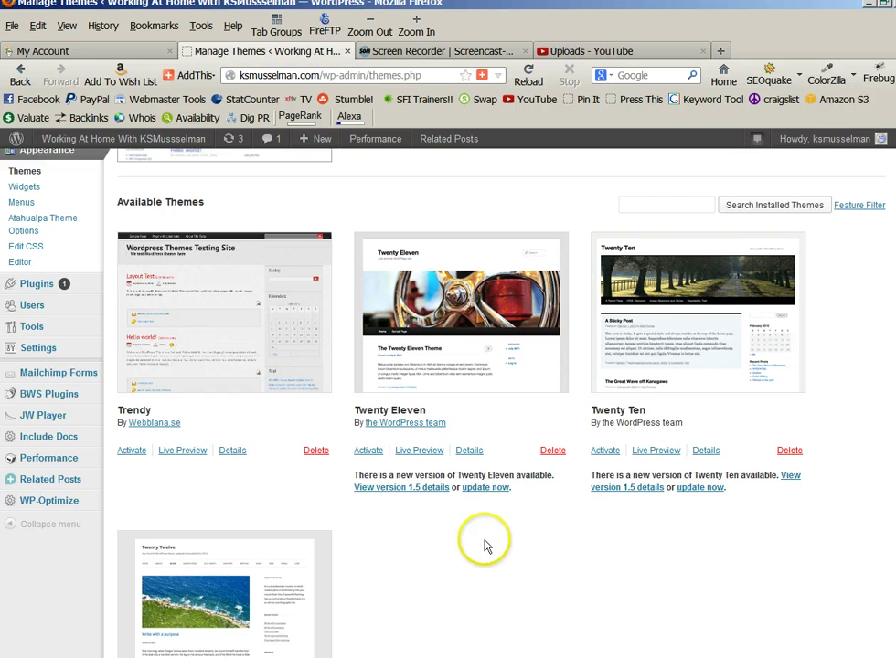
pyautogui.click(347, 457)
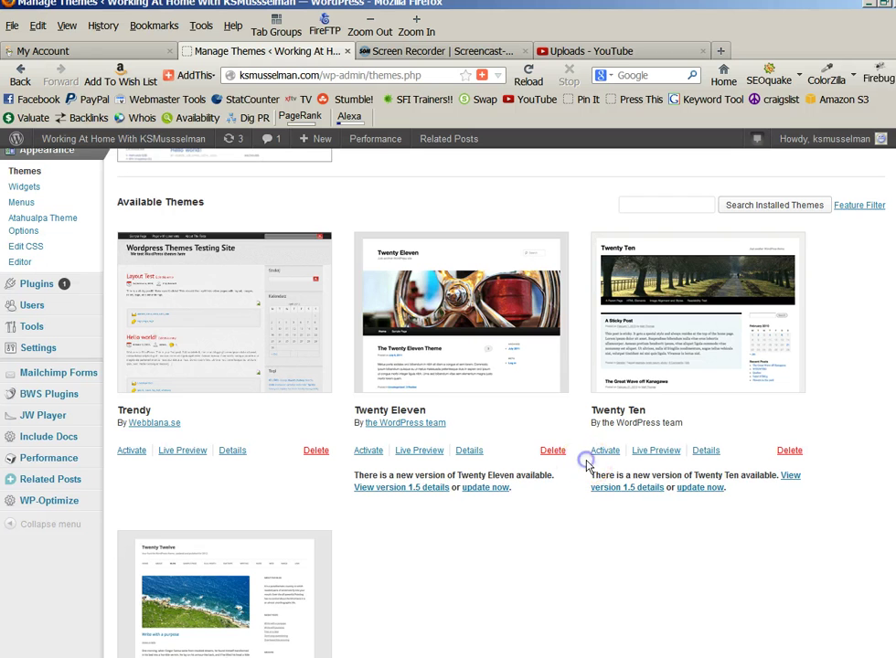
pyautogui.click(127, 457)
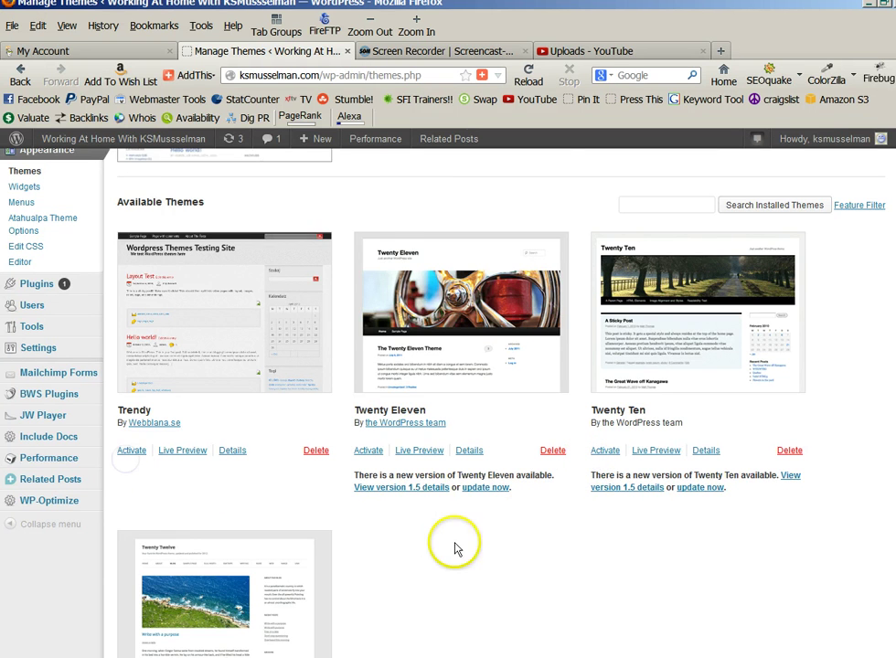
pyautogui.scroll(-2, 472, 551)
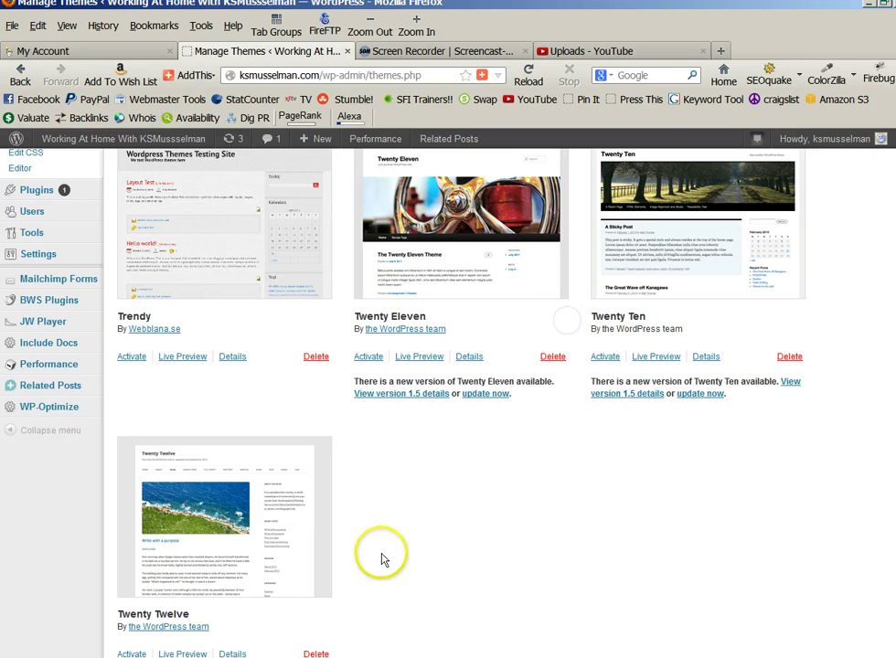
pyautogui.scroll(5, 514, 521)
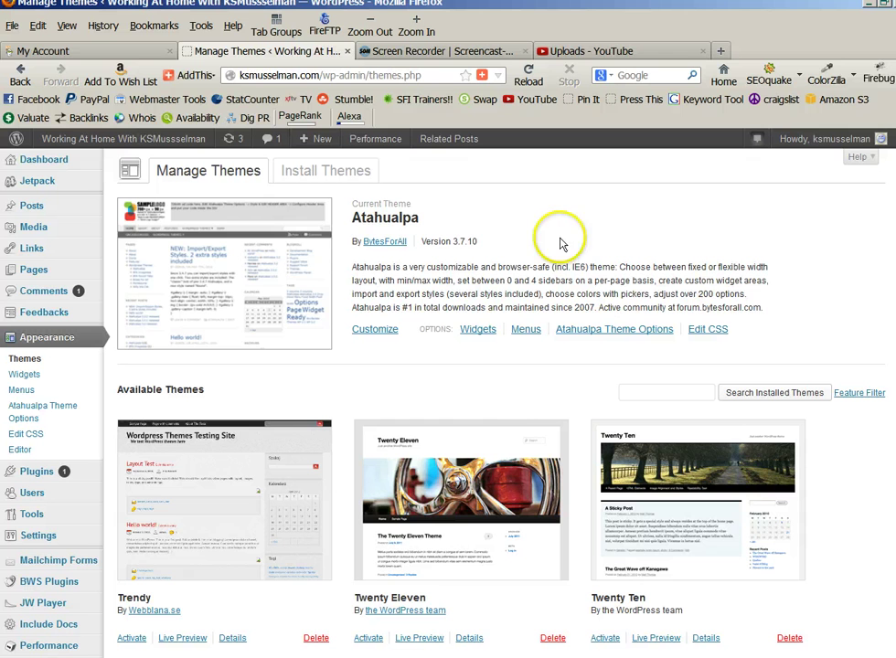
pyautogui.click(501, 373)
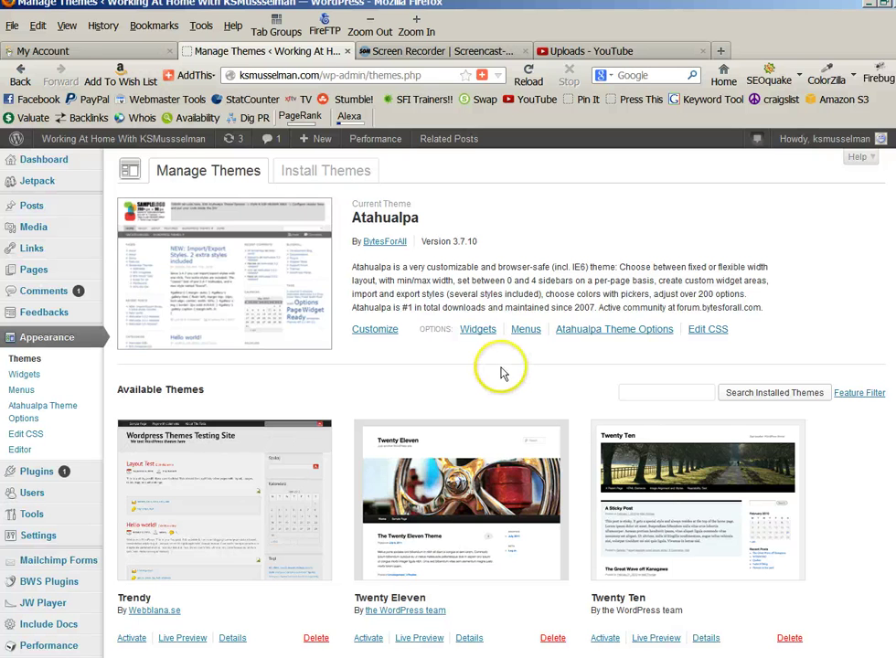
pyautogui.scroll(-3, 576, 473)
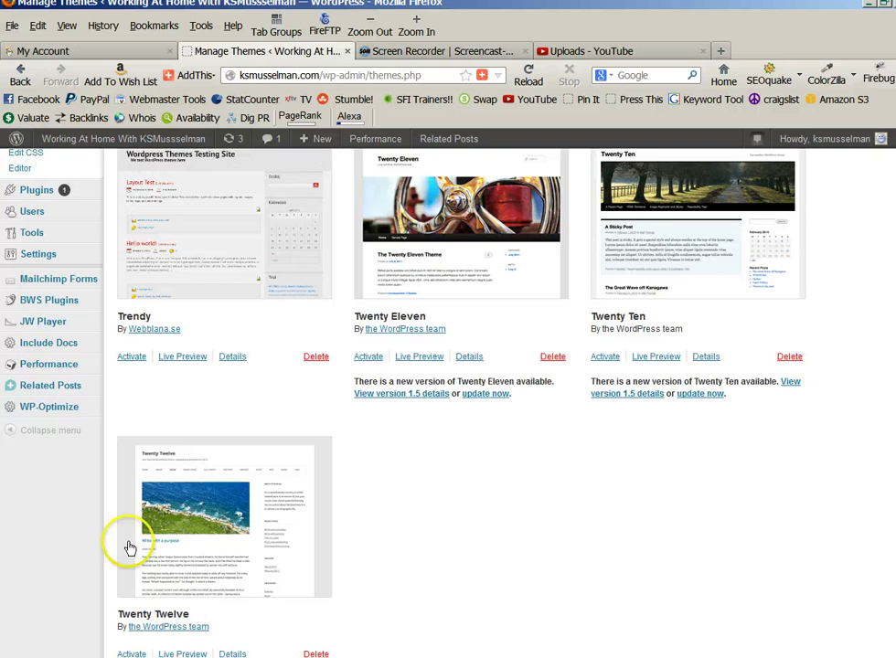
pyautogui.scroll(-1, 474, 560)
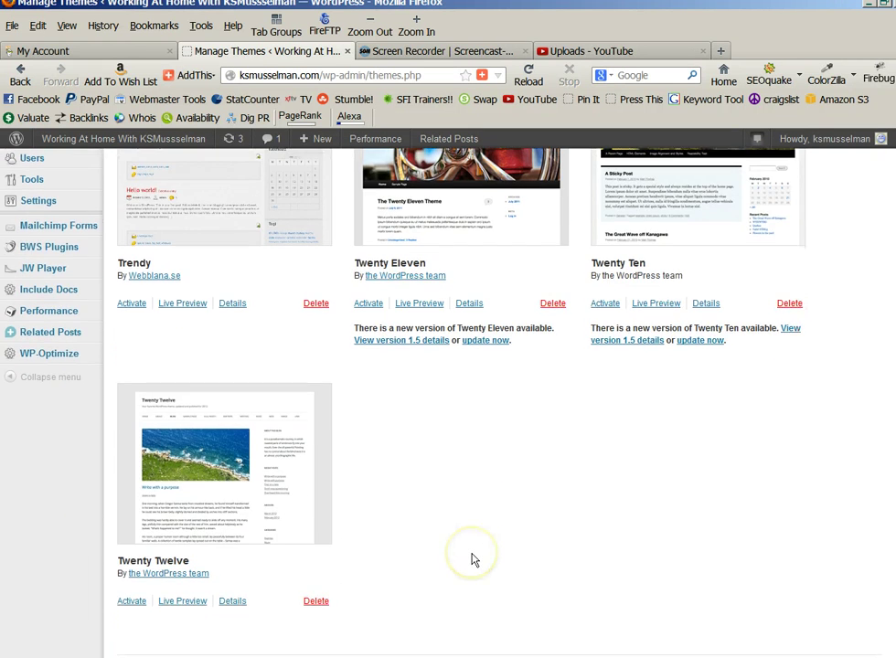
pyautogui.scroll(4, 474, 560)
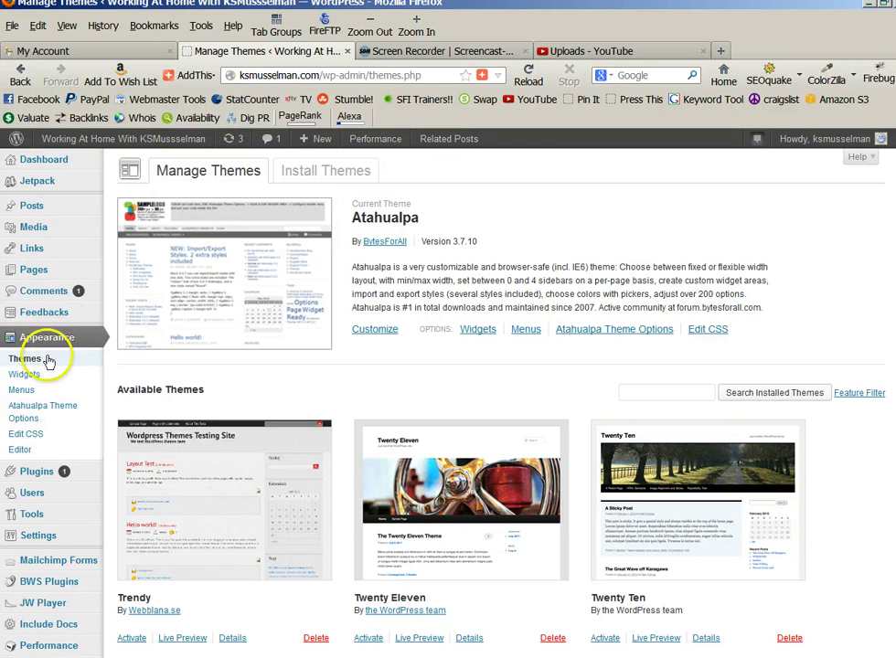
# Open the Atahualpa Theme Options and look through the full list of setting sections
pyautogui.click(28, 414)
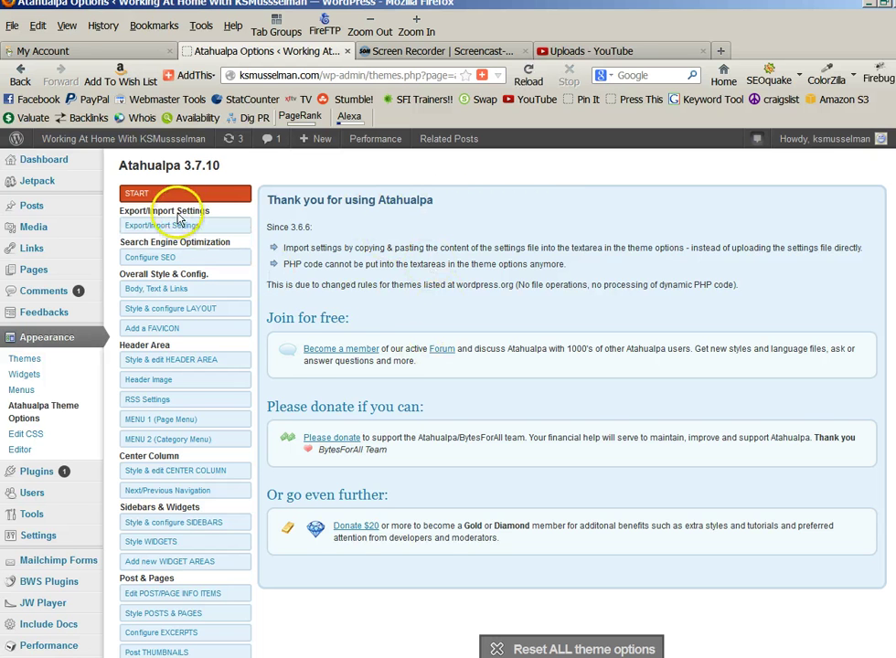
pyautogui.scroll(-2, 173, 242)
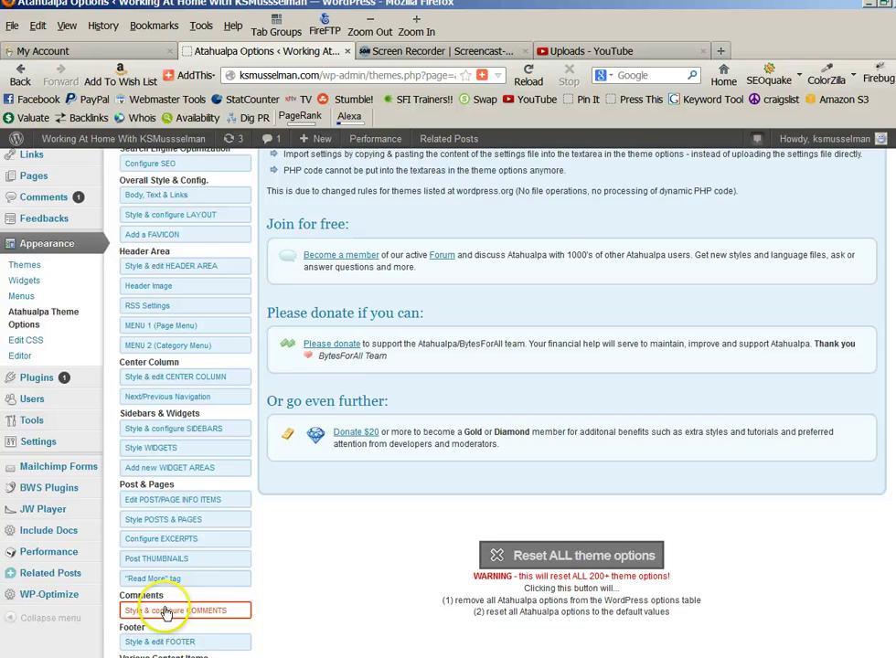
pyautogui.scroll(-4, 168, 614)
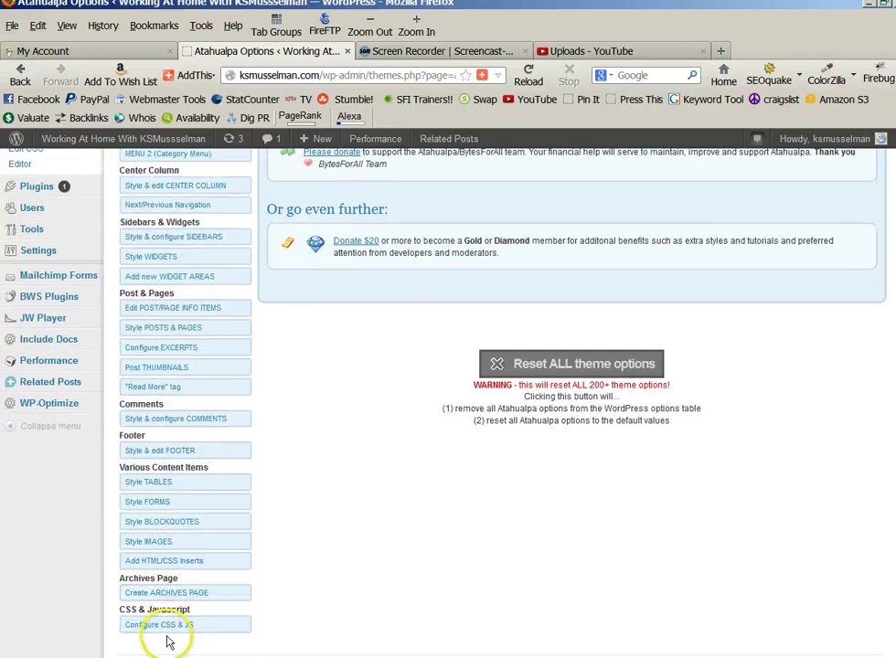
pyautogui.scroll(6, 214, 245)
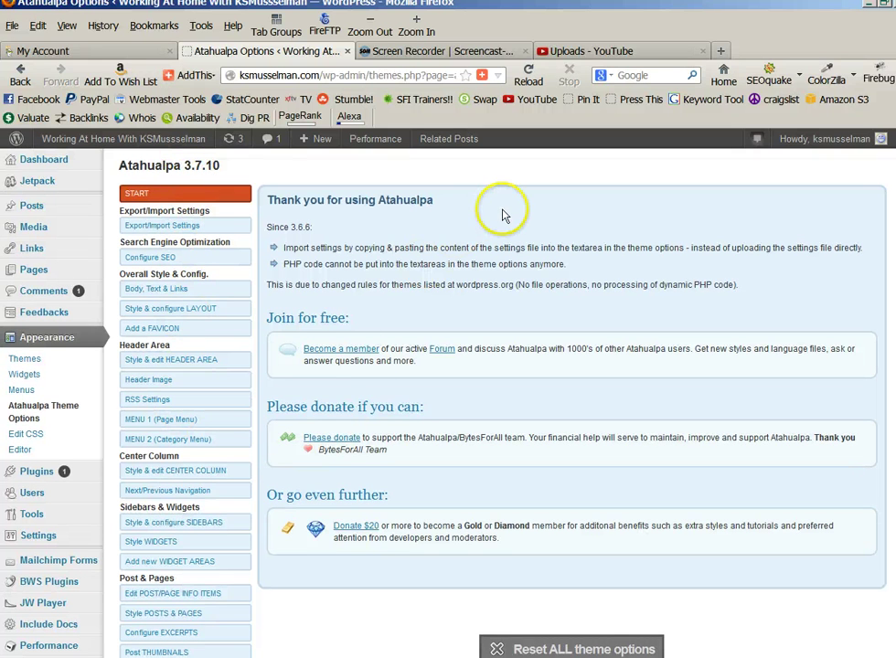
pyautogui.click(496, 167)
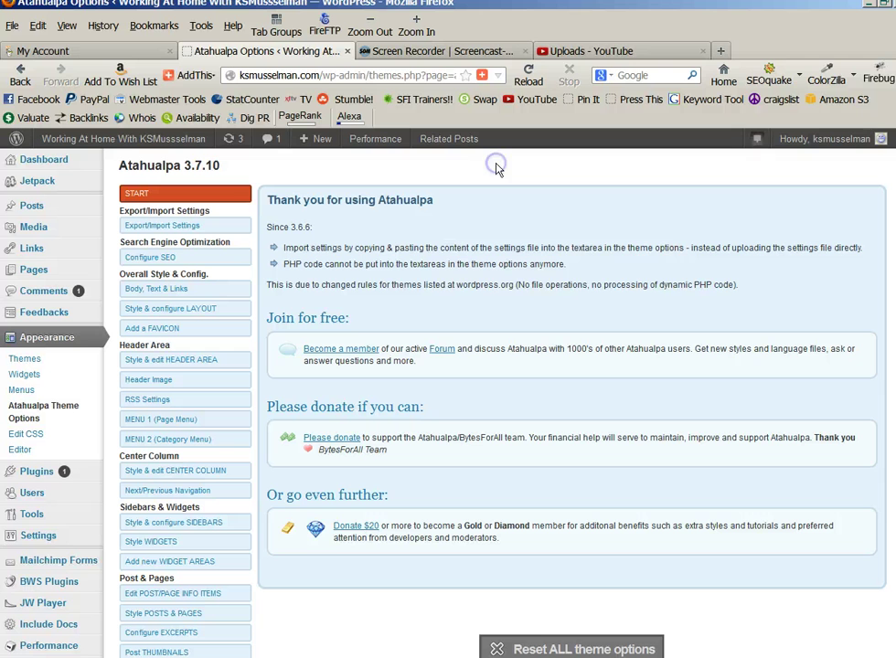